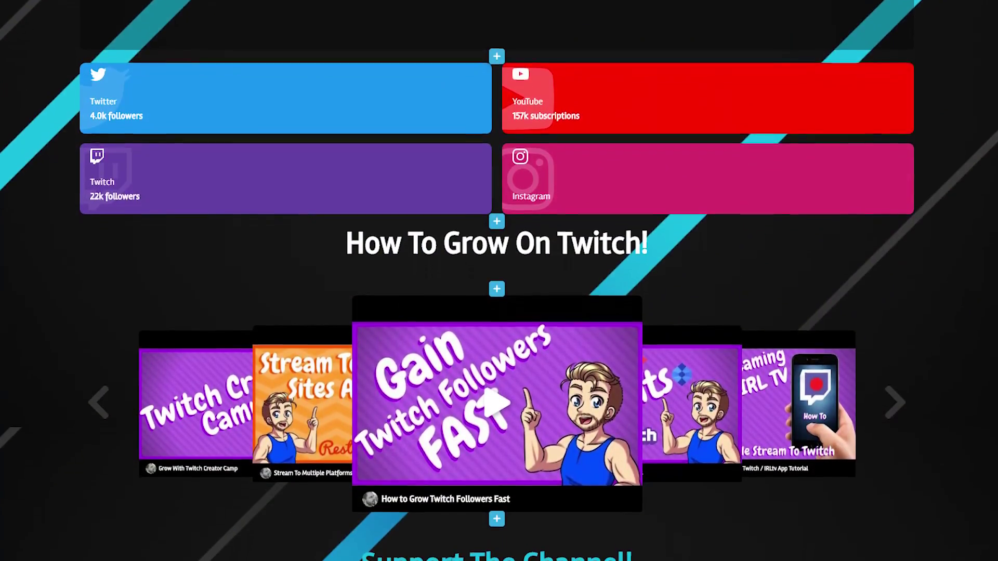
Scroll the dashboard sidebar and bring up the website Themes gallery under Prime.
{"action": "scroll", "coordinate": [499, 281], "scroll_direction": "down", "scroll_amount": 2}
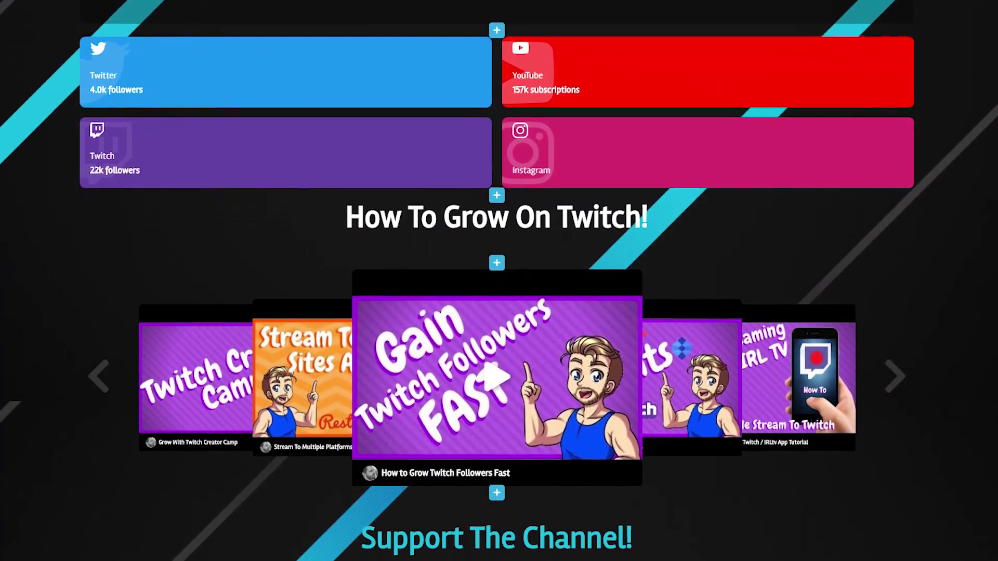
{"action": "scroll", "coordinate": [499, 281], "scroll_direction": "down", "scroll_amount": 2}
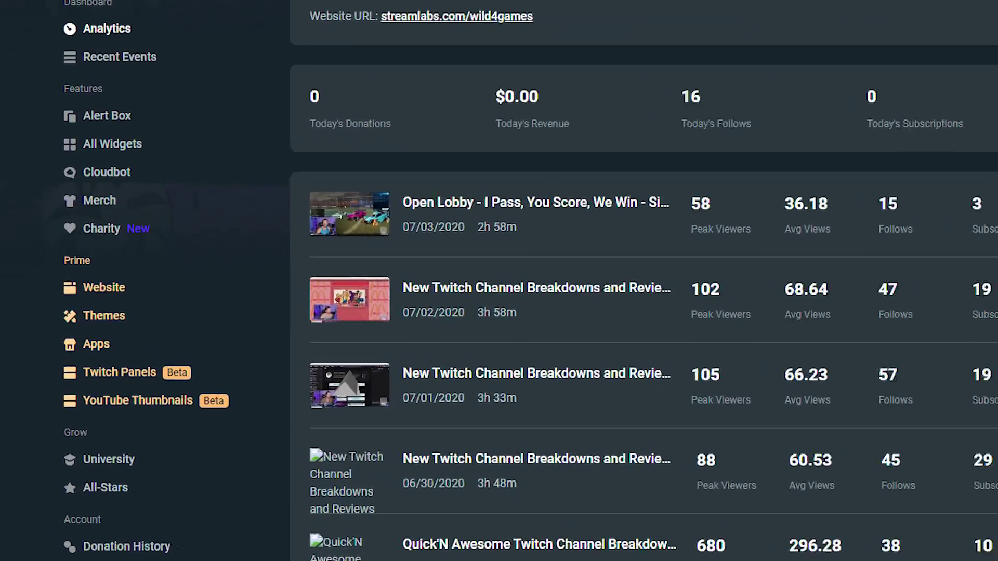
{"action": "left_click", "coordinate": [63, 342]}
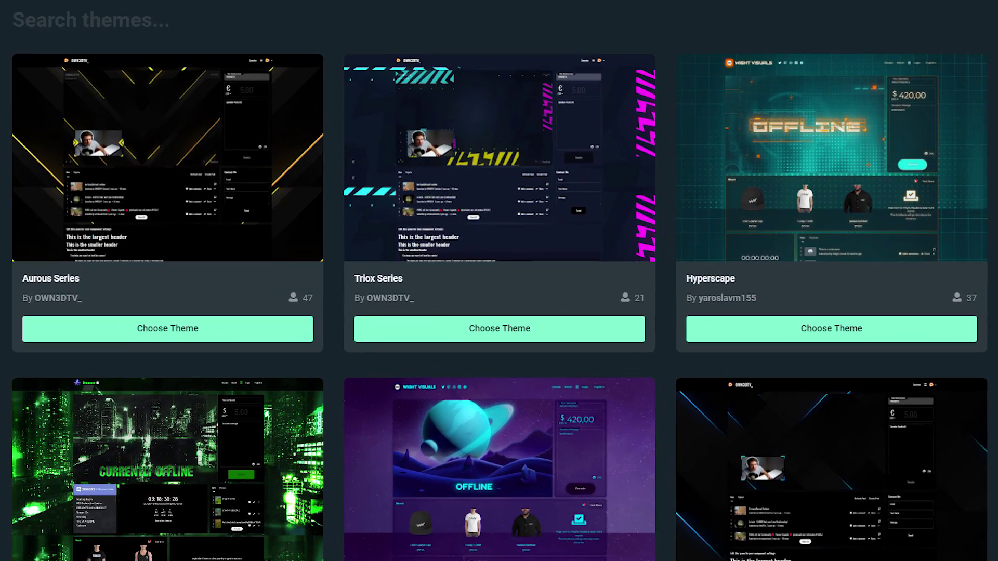
{"action": "scroll", "coordinate": [499, 281], "scroll_direction": "down", "scroll_amount": 4}
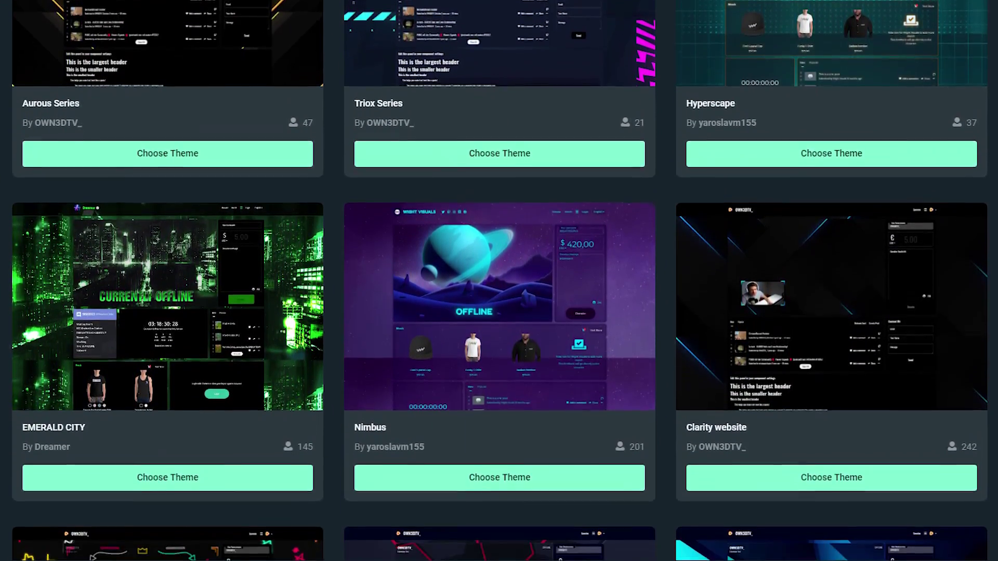
{"action": "scroll", "coordinate": [499, 280], "scroll_direction": "down", "scroll_amount": 4}
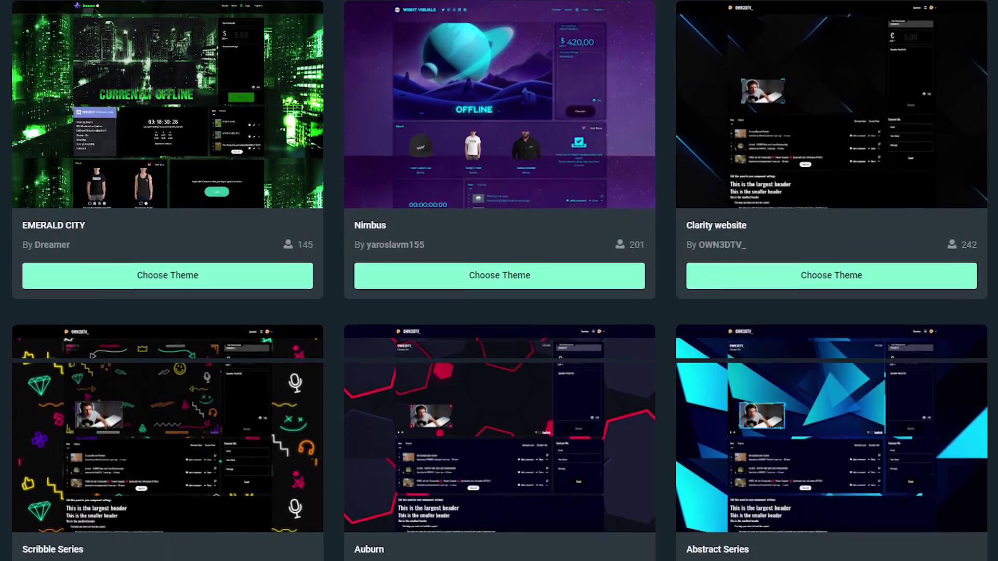
{"action": "scroll", "coordinate": [499, 280], "scroll_direction": "down", "scroll_amount": 4}
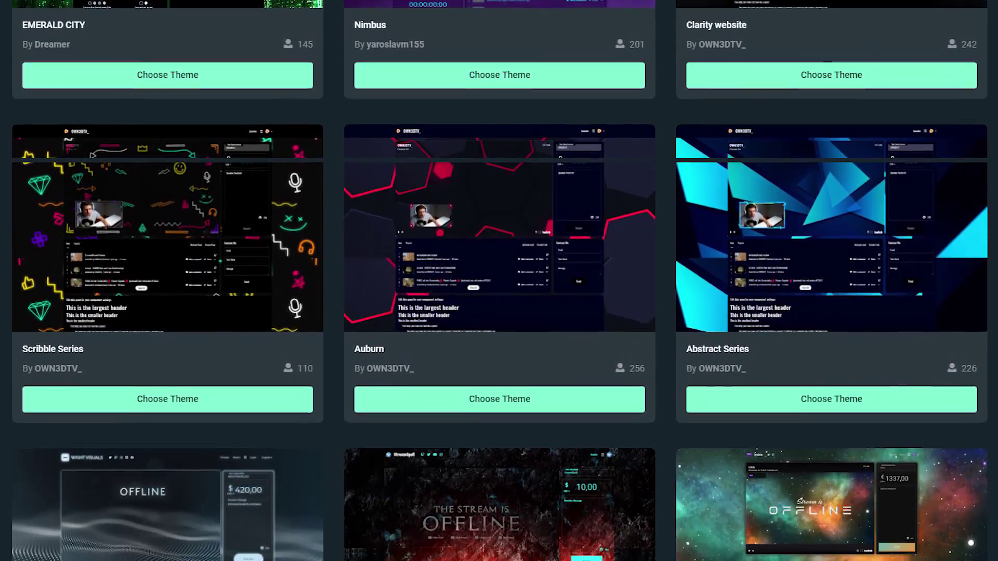
{"action": "scroll", "coordinate": [499, 281], "scroll_direction": "down", "scroll_amount": 4}
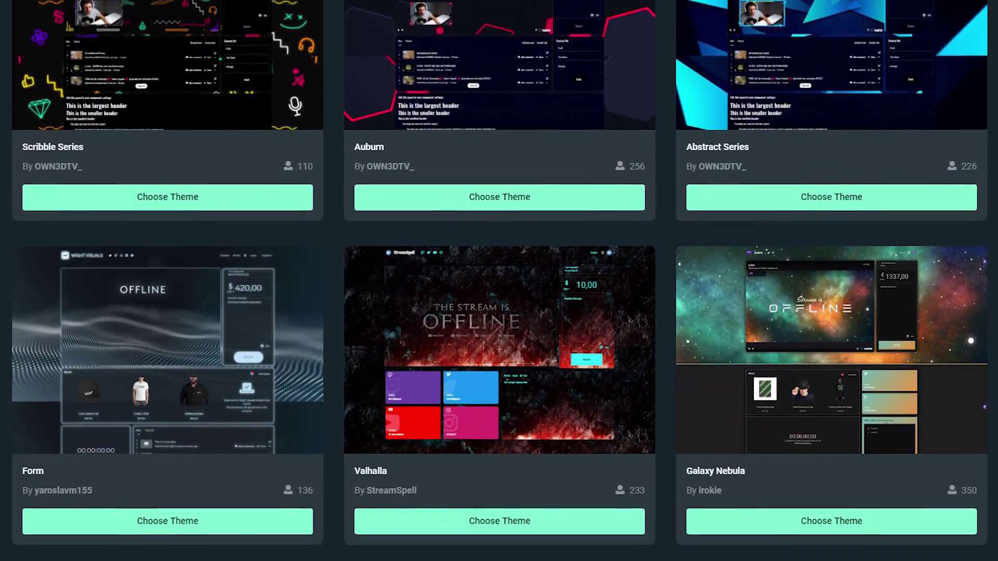
{"action": "scroll", "coordinate": [499, 280], "scroll_direction": "down", "scroll_amount": 4}
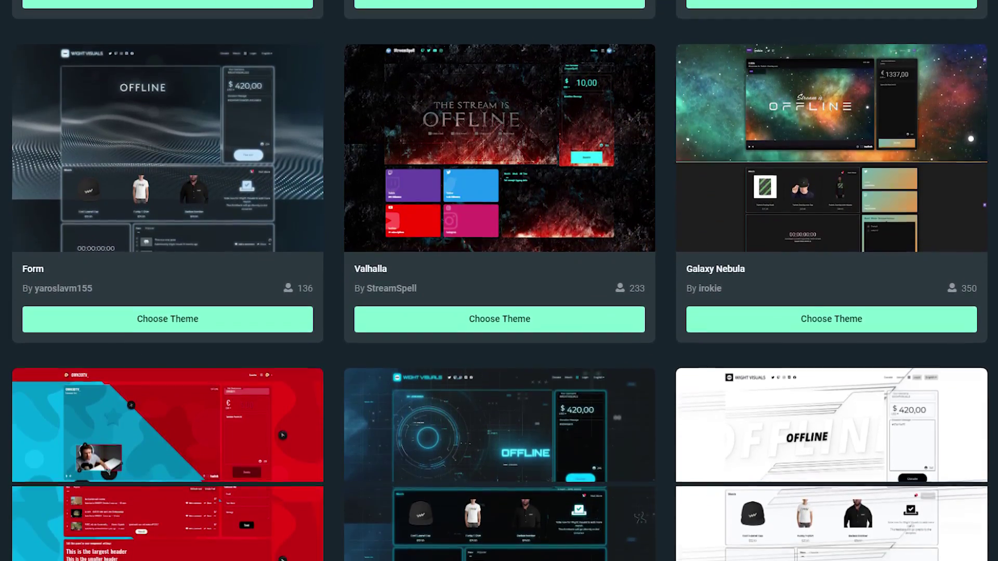
{"action": "scroll", "coordinate": [499, 281], "scroll_direction": "down", "scroll_amount": 2}
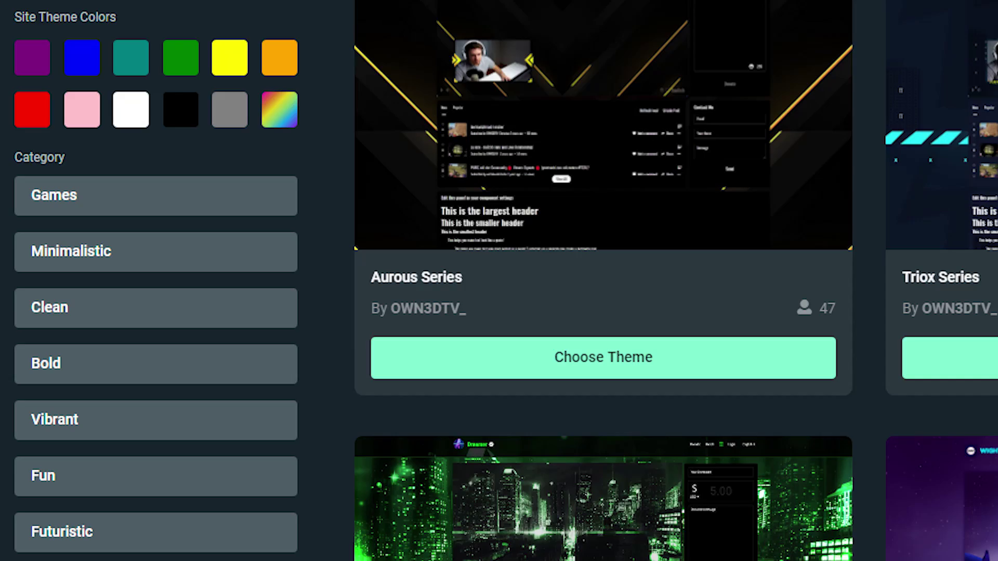
{"action": "scroll", "coordinate": [603, 281], "scroll_direction": "down", "scroll_amount": 2}
{"action": "scroll", "coordinate": [603, 281], "scroll_direction": "down", "scroll_amount": 2}
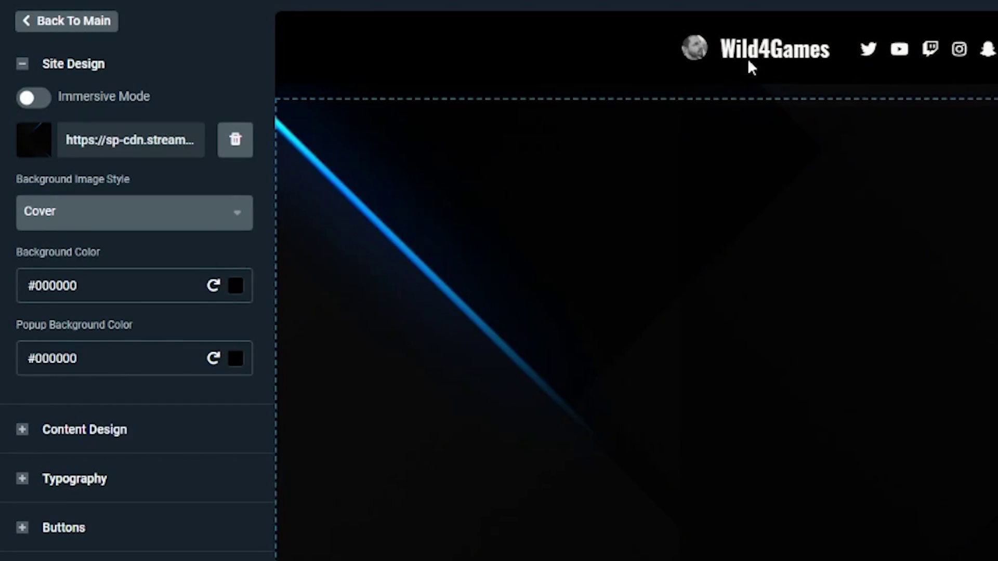
Enable Immersive Mode and increase Section Vertical Padding for wider gaps between sections.
{"action": "left_click", "coordinate": [43, 105]}
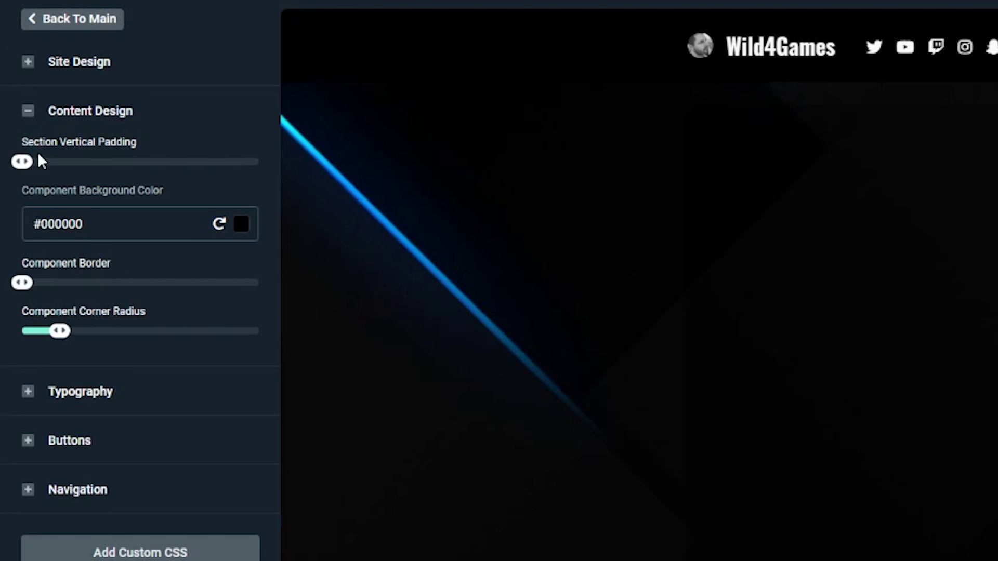
{"action": "left_click_drag", "start_coordinate": [29, 162], "coordinate": [54, 169]}
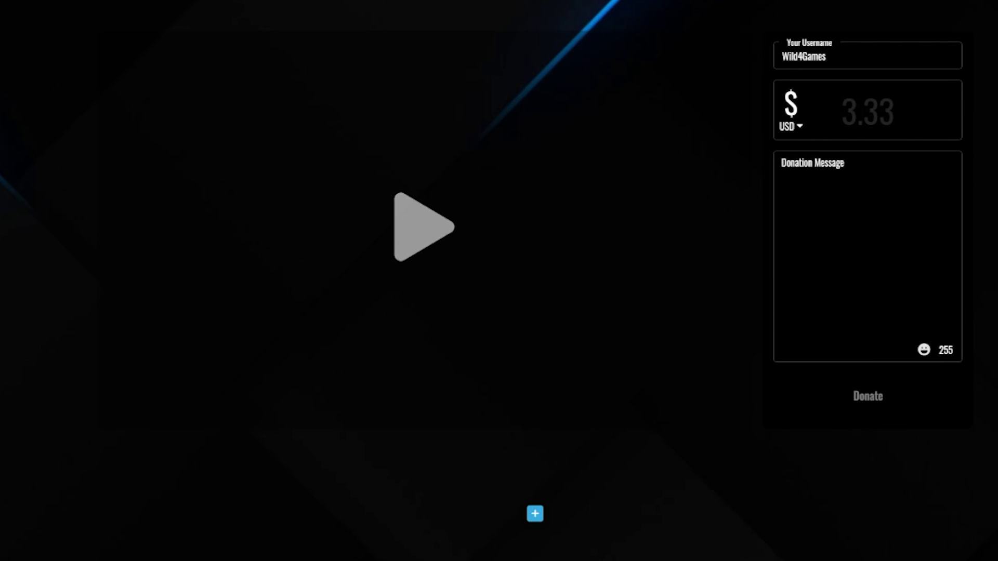
{"action": "scroll", "coordinate": [534, 281], "scroll_direction": "down", "scroll_amount": 2}
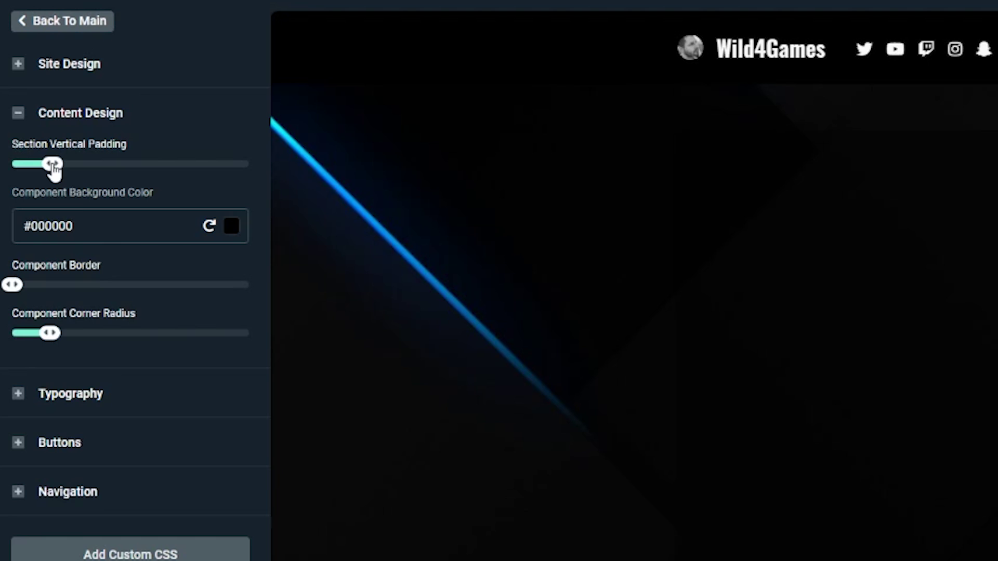
Add a thicker border and rounder corners to content components, and switch the font to Bubble.
{"action": "left_click_drag", "start_coordinate": [12, 285], "coordinate": [46, 285]}
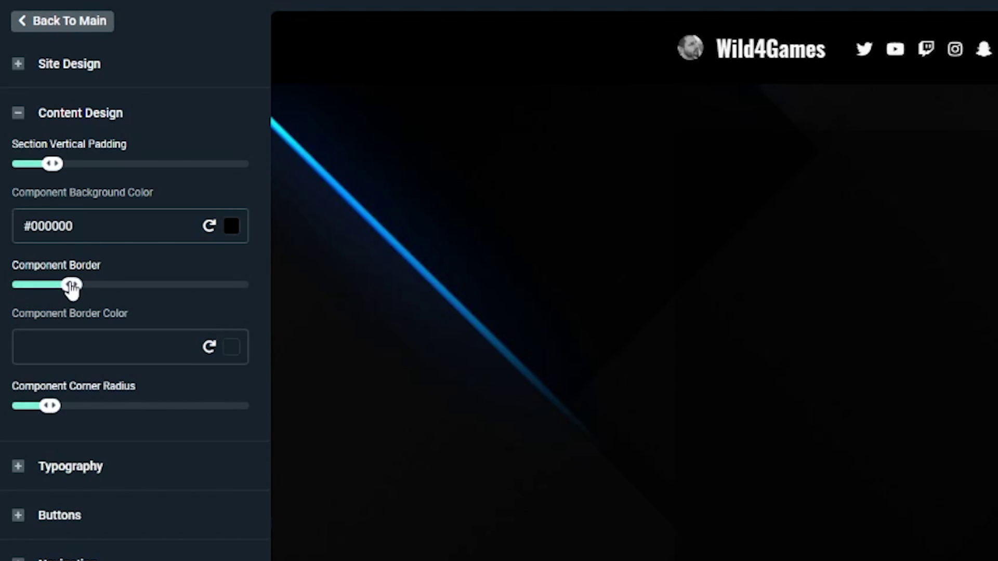
{"action": "left_click_drag", "start_coordinate": [79, 290], "coordinate": [13, 287]}
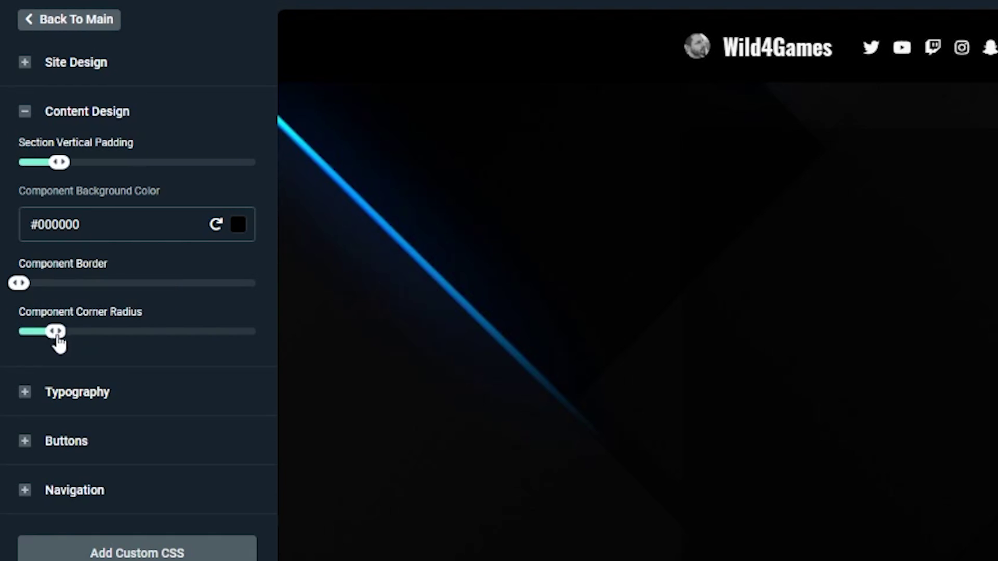
{"action": "left_click_drag", "start_coordinate": [59, 343], "coordinate": [139, 342]}
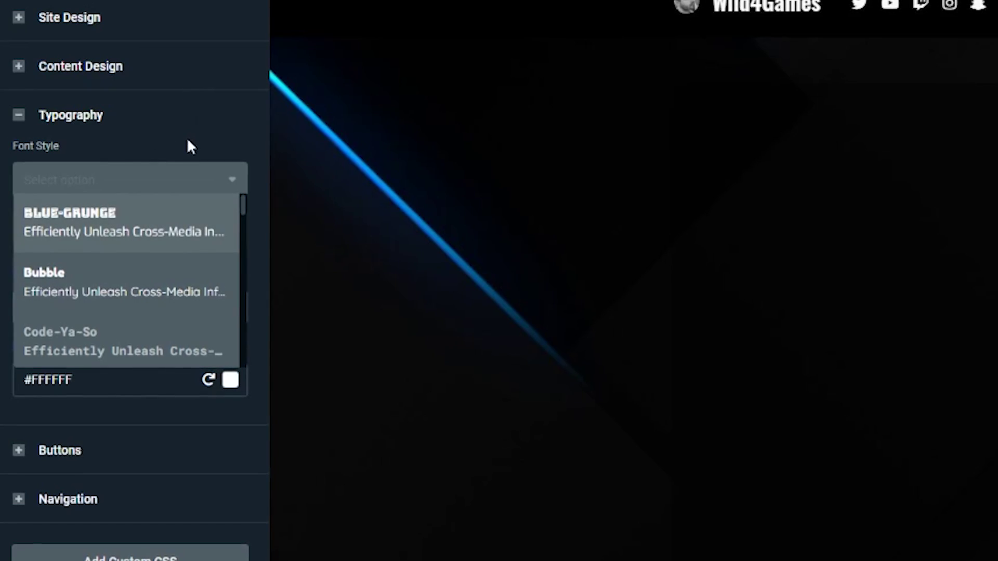
{"action": "key", "text": "Down"}
{"action": "key", "text": "Return"}
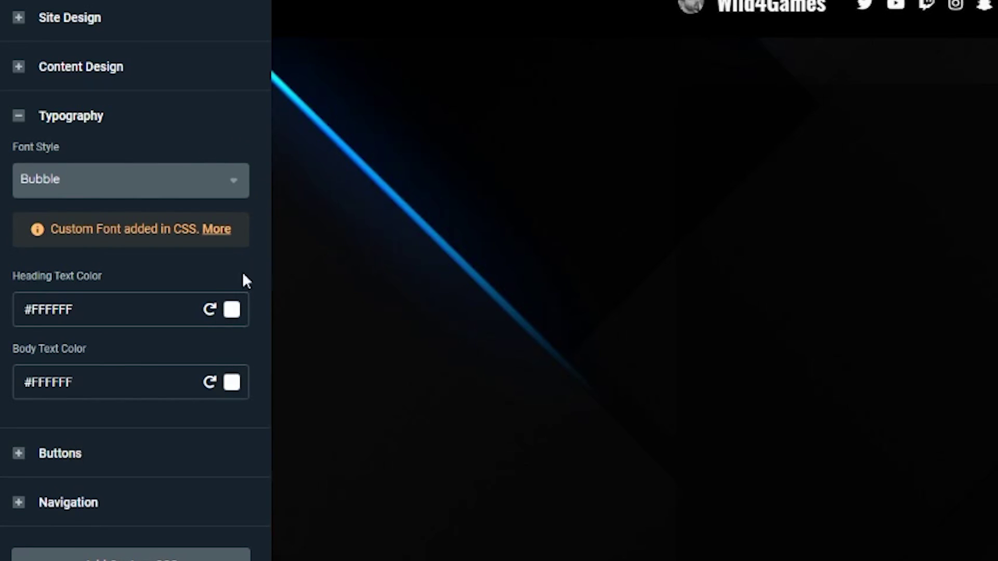
Check that the heading and body text colours stay white (#FFFFFF).
{"action": "left_click", "coordinate": [156, 312]}
{"action": "left_click", "coordinate": [172, 274]}
{"action": "left_click", "coordinate": [174, 388]}
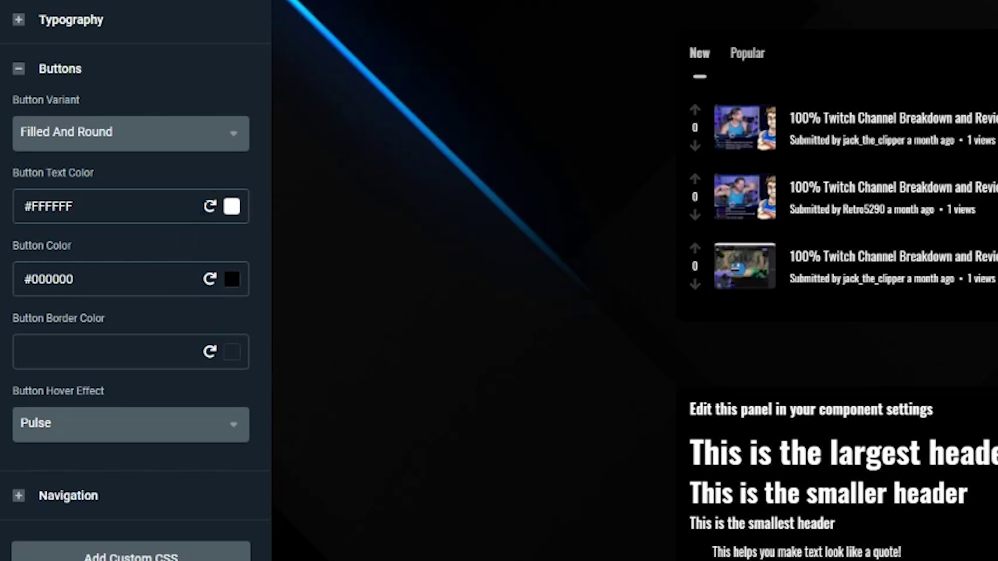
Change the Button Variant to a different button shape style.
{"action": "left_click", "coordinate": [235, 134]}
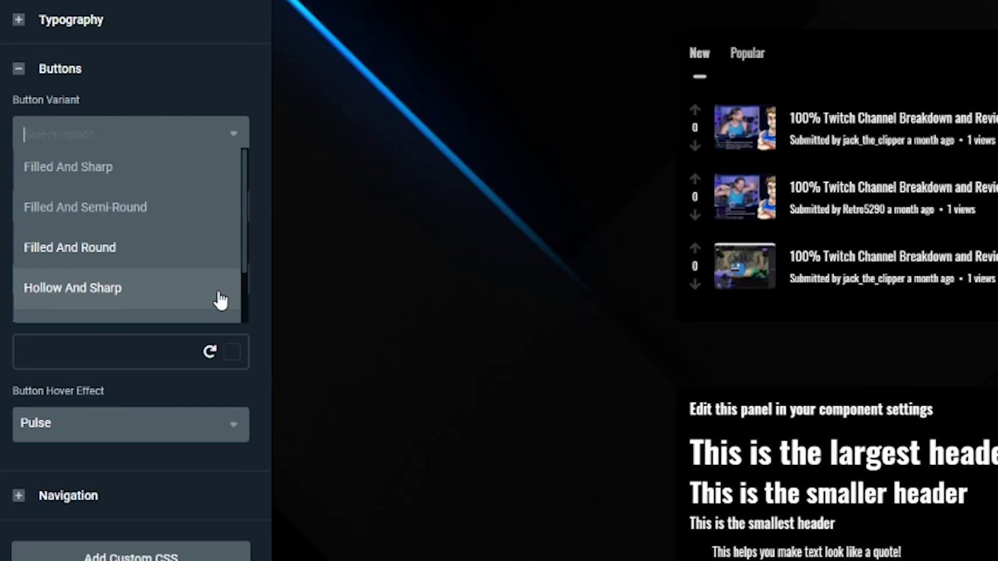
{"action": "left_click", "coordinate": [166, 166]}
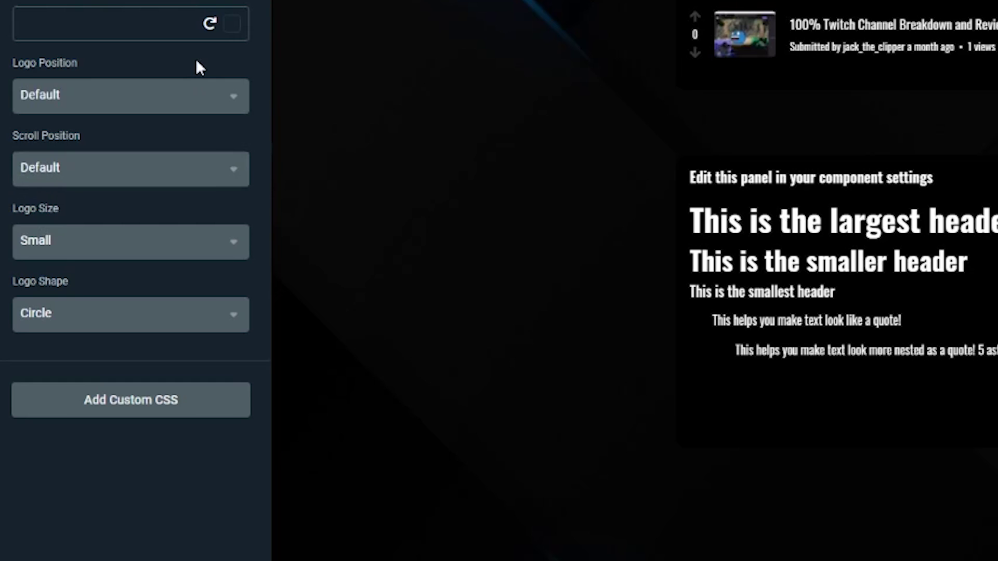
Keep logo scroll position at Default and logo size at Small, then review logo shape options.
{"action": "left_click", "coordinate": [204, 180]}
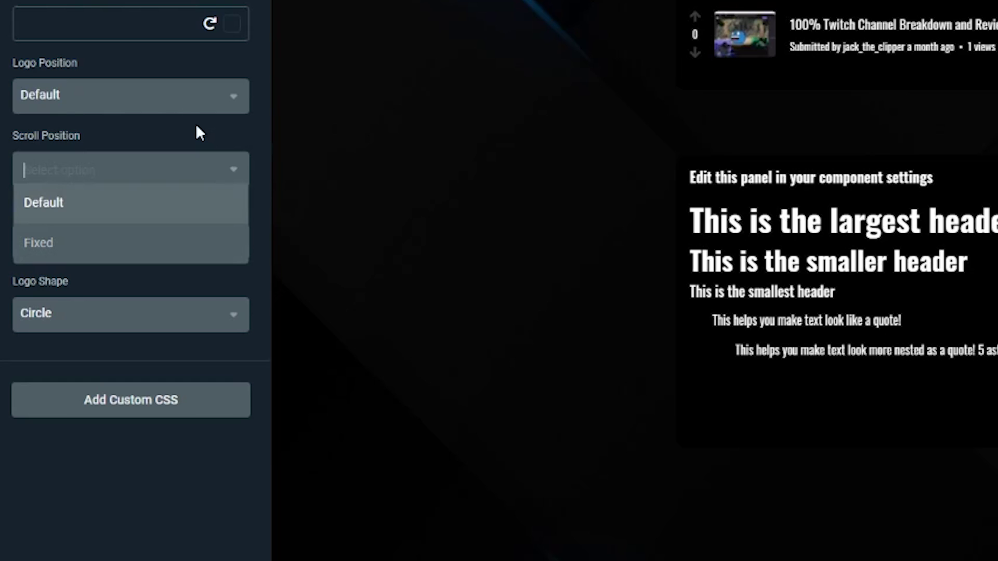
{"action": "key", "text": "Return"}
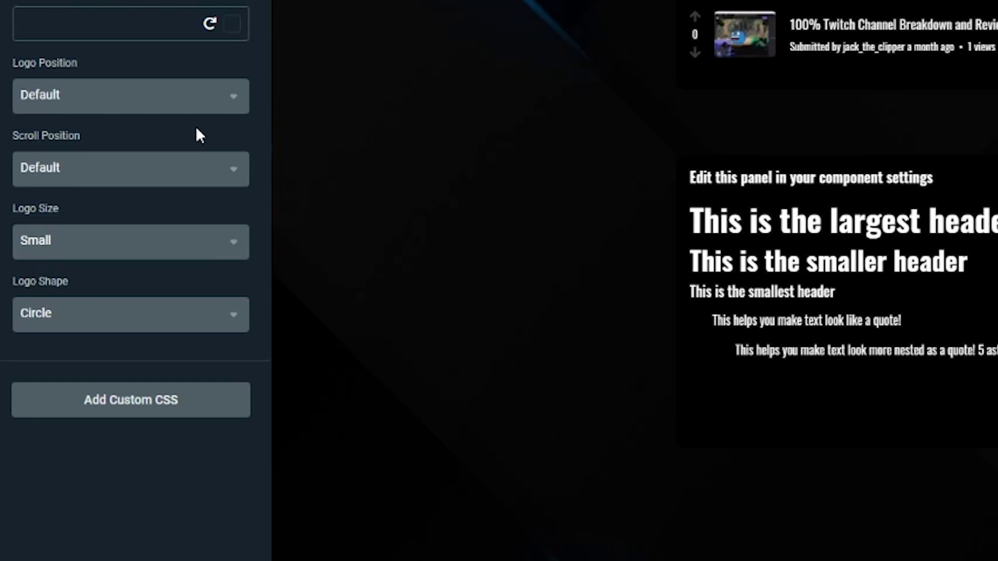
{"action": "left_click", "coordinate": [196, 257]}
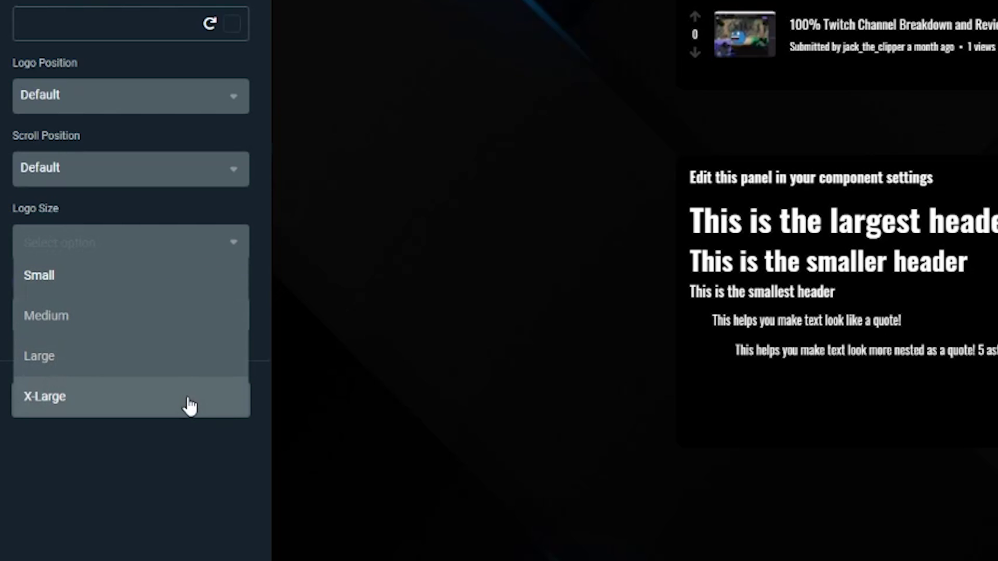
{"action": "key", "text": "Return"}
{"action": "left_click", "coordinate": [204, 315]}
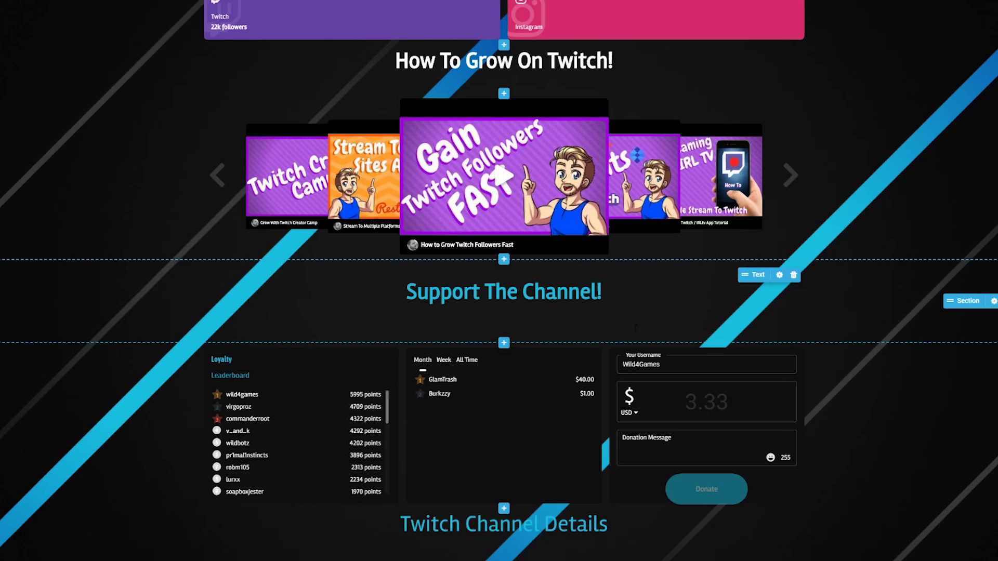
Add a one-column section below 'Support The Channel!' holding a Donation Clip component.
{"action": "left_click", "coordinate": [504, 342]}
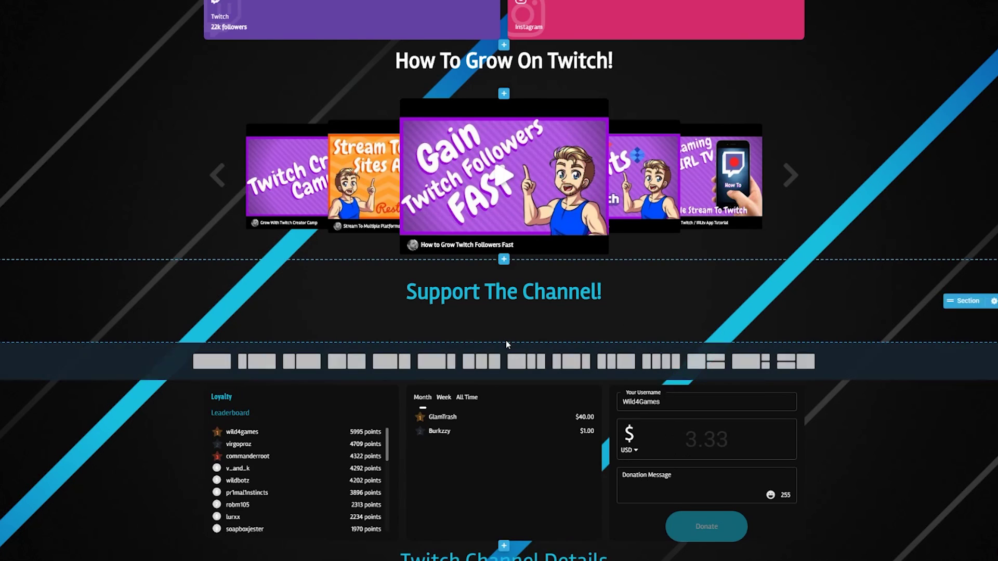
{"action": "left_click", "coordinate": [198, 364]}
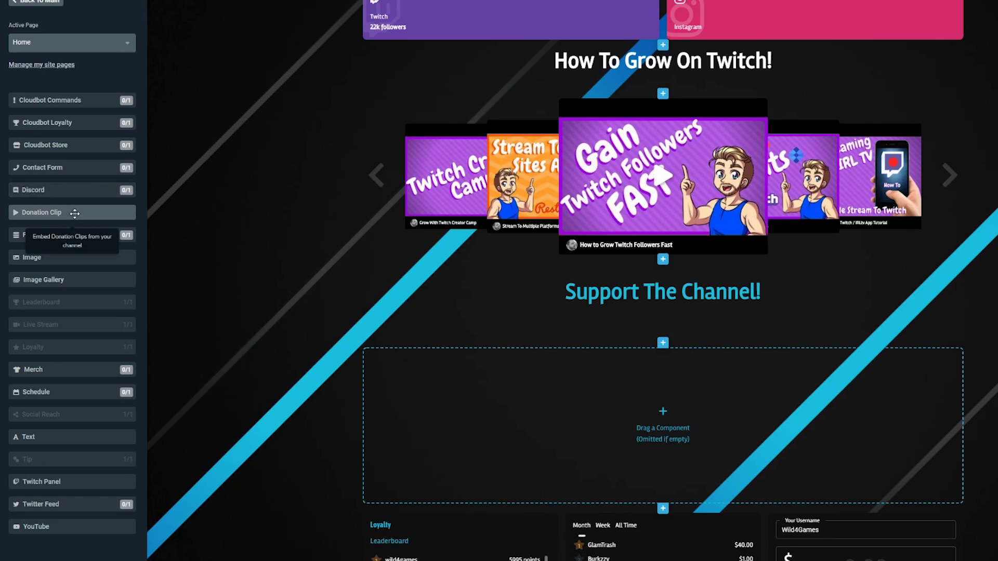
{"action": "left_click_drag", "start_coordinate": [508, 299], "coordinate": [691, 404]}
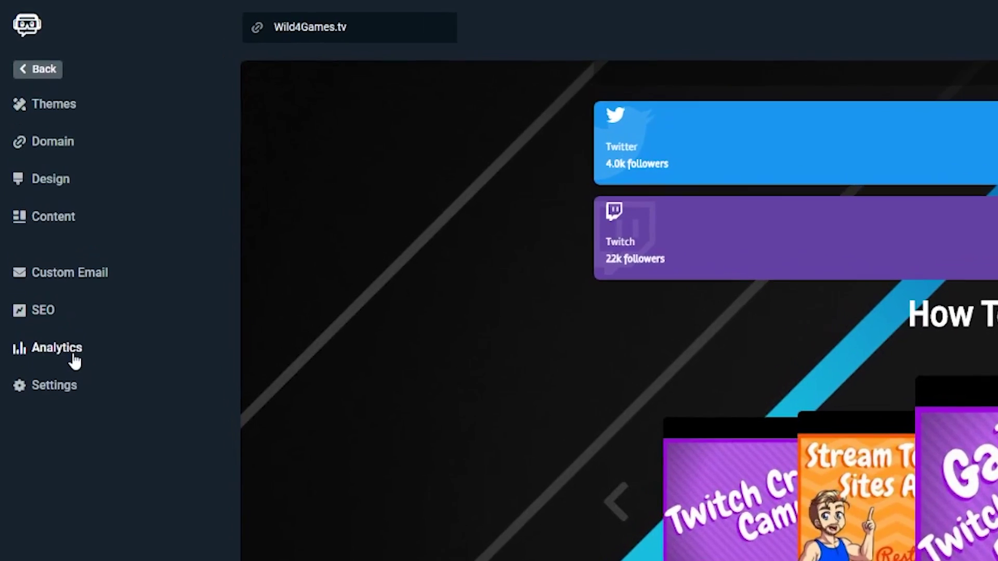
In Settings, set Stream Chat Sidebar Visibility to When Live and review the Socials platform list.
{"action": "left_click", "coordinate": [52, 281]}
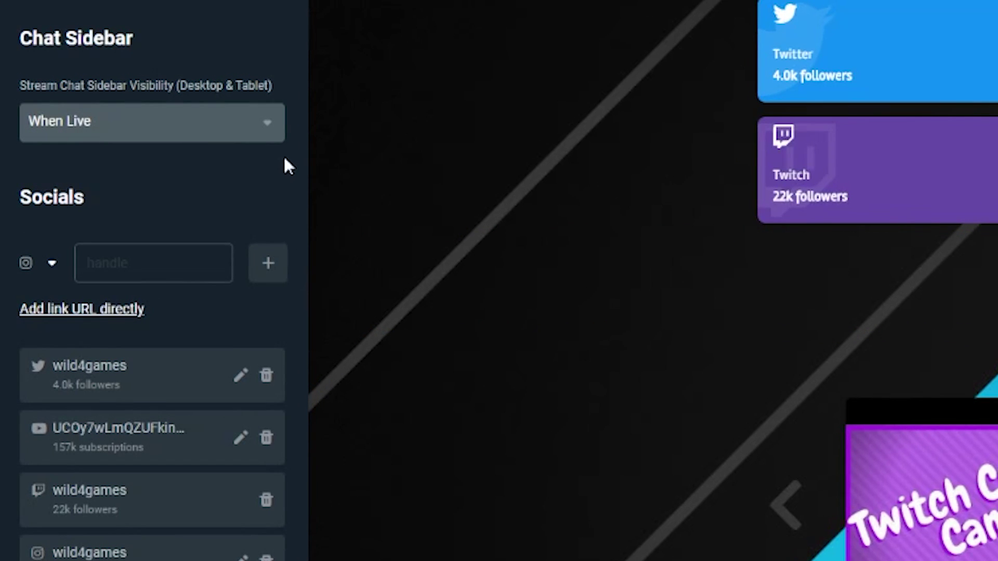
{"action": "left_click", "coordinate": [274, 122]}
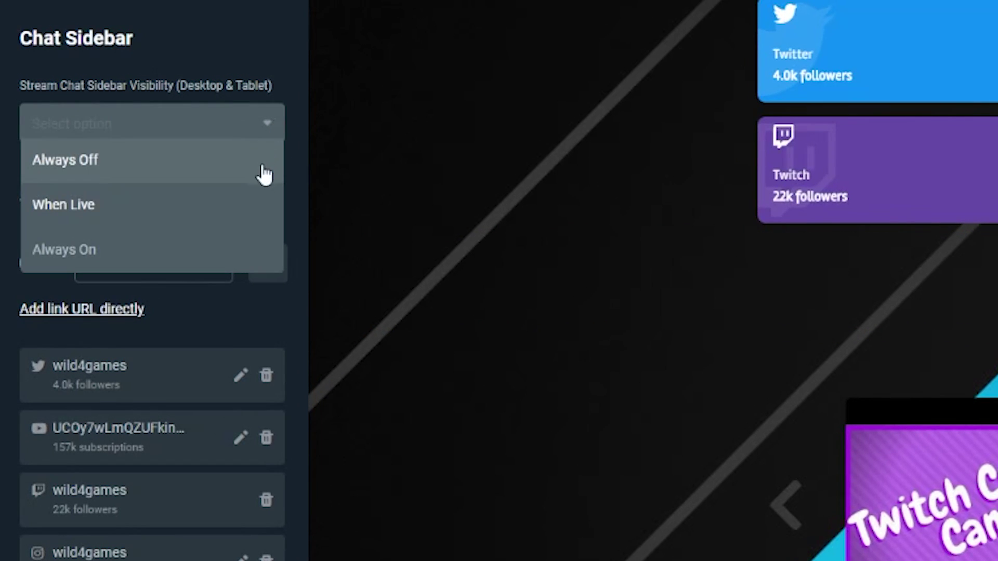
{"action": "left_click", "coordinate": [295, 152]}
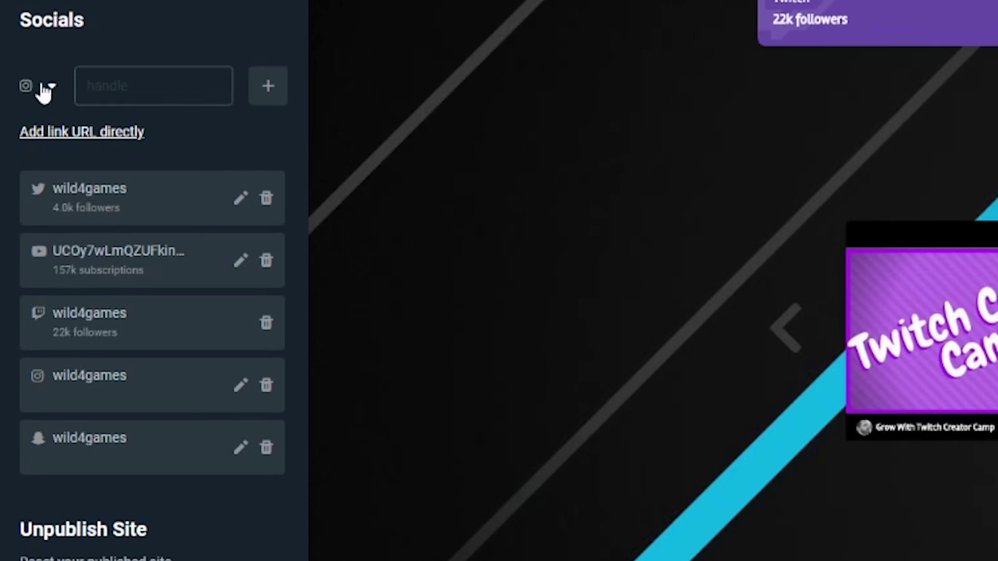
{"action": "left_click", "coordinate": [52, 117]}
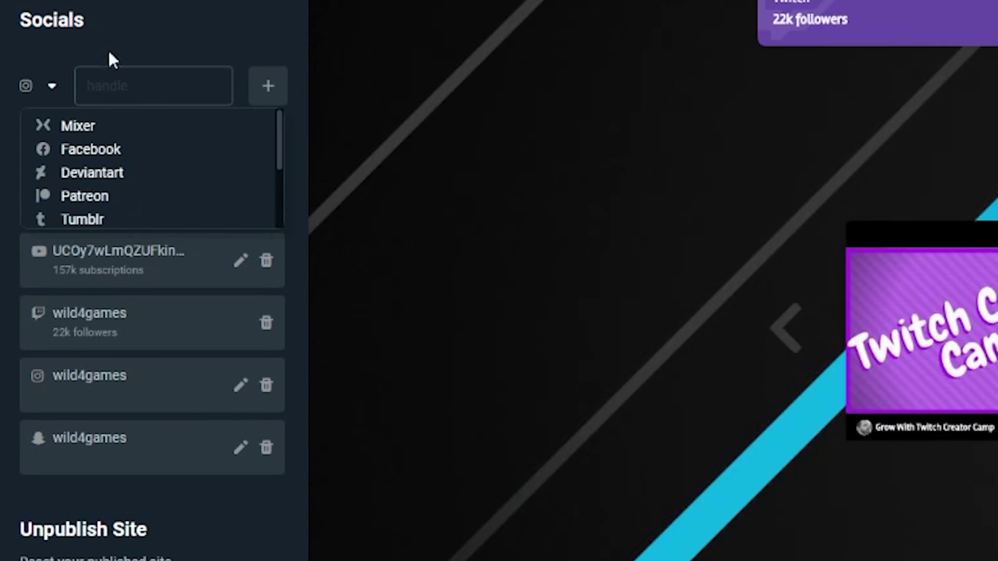
{"action": "left_click", "coordinate": [182, 33]}
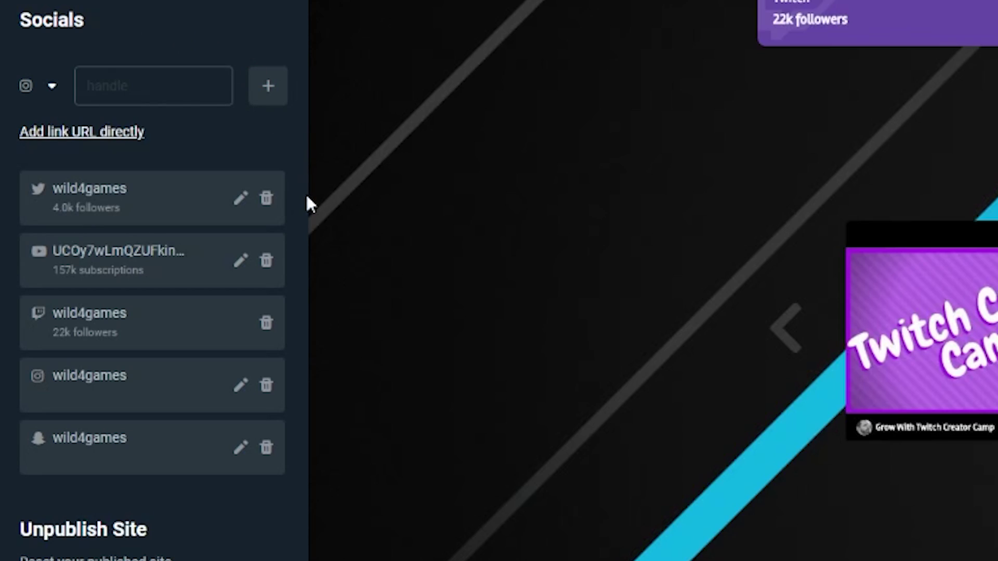